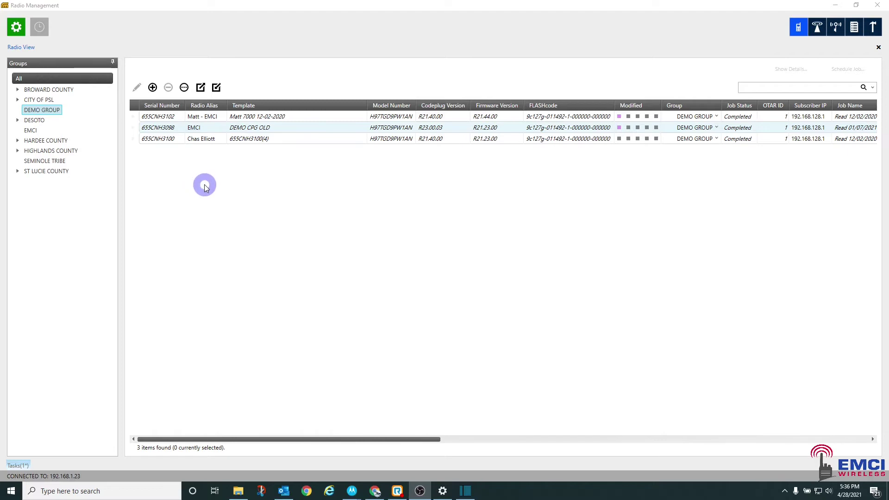
{"action": "left_click", "coordinate": [135, 118]}
{"action": "left_click", "coordinate": [133, 128]}
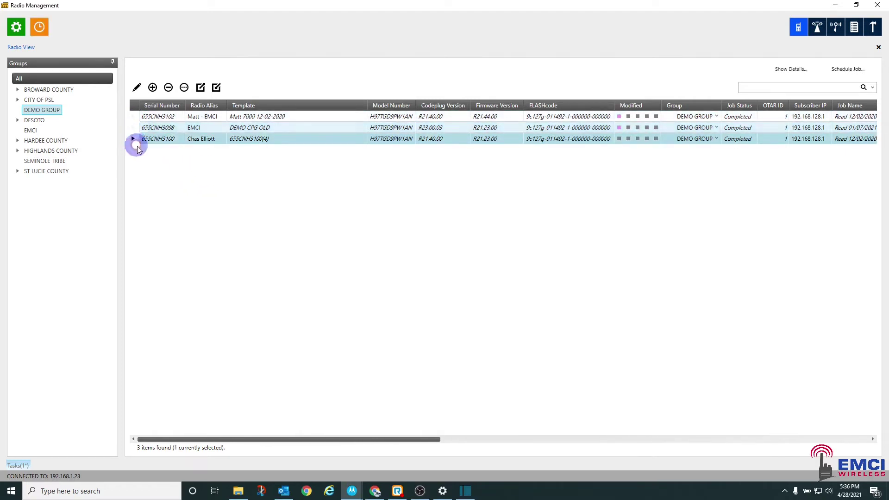
{"action": "left_click", "coordinate": [129, 119]}
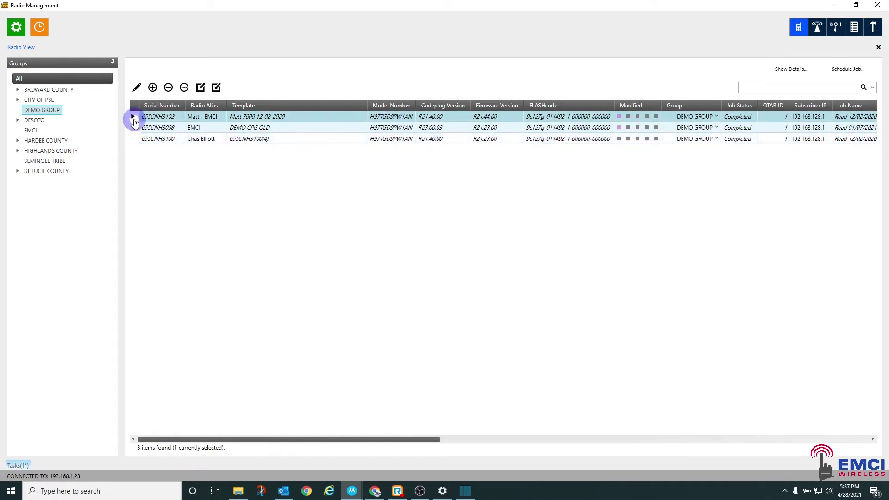
{"action": "left_click", "coordinate": [132, 139], "text": "shift"}
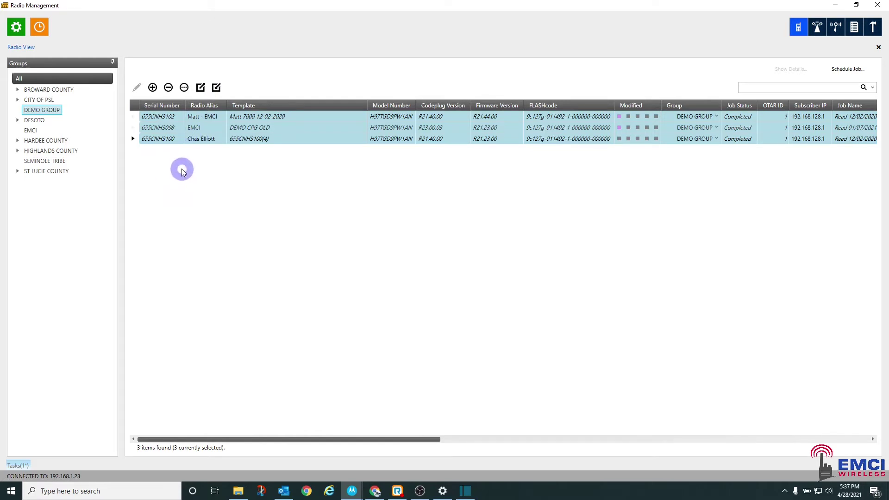
Pick DEMO CODEPLUG in the Select Template chooser for the selected radios.
{"action": "right_click", "coordinate": [153, 119]}
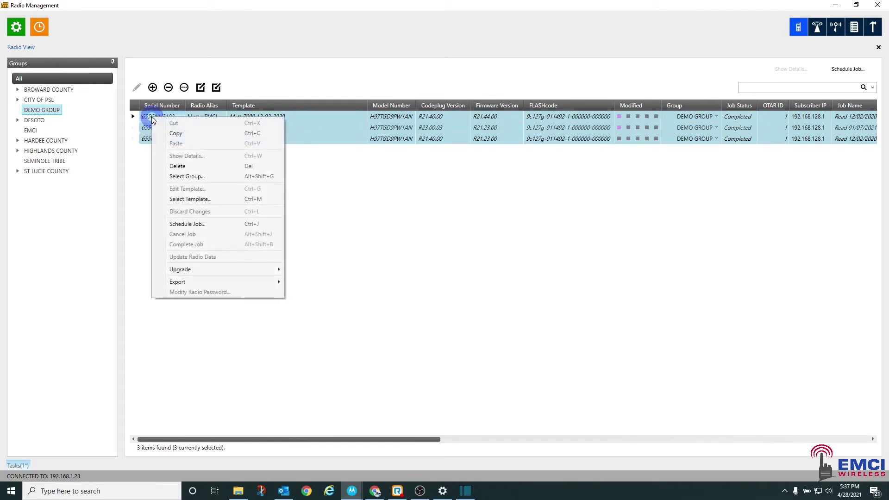
{"action": "left_click", "coordinate": [197, 201]}
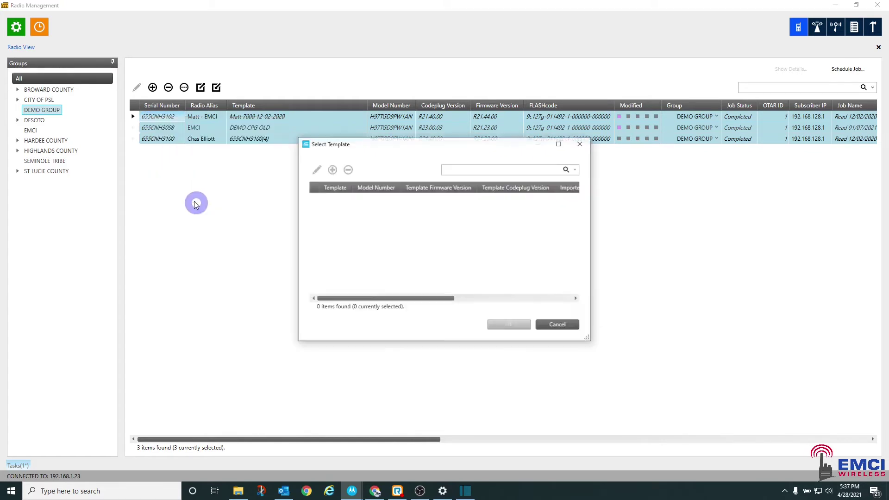
{"action": "left_click_drag", "start_coordinate": [384, 146], "coordinate": [398, 150]}
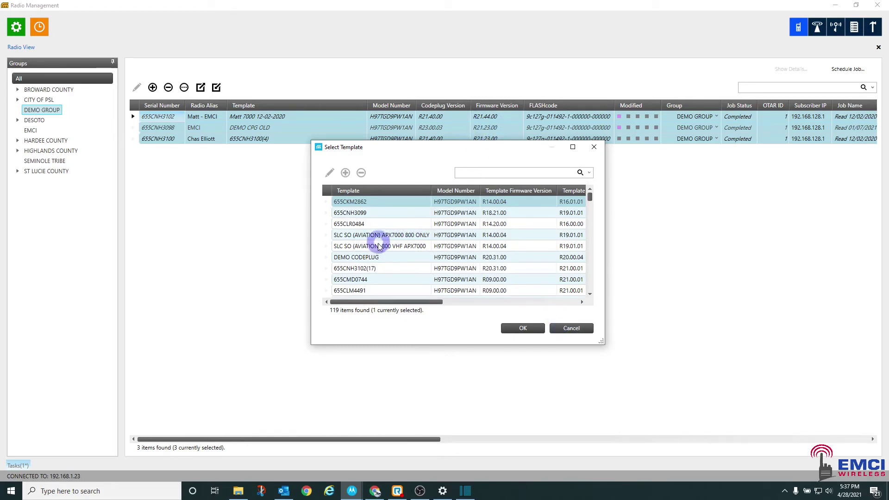
{"action": "left_click", "coordinate": [329, 257]}
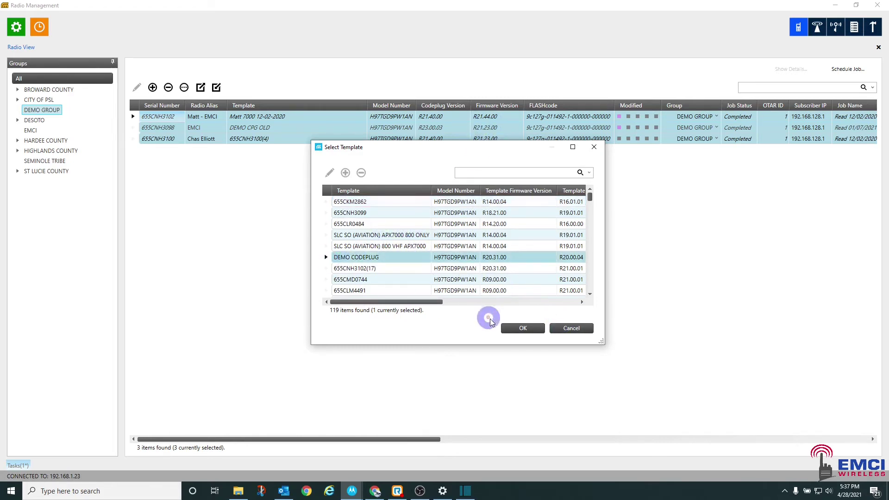
Confirm the DEMO CODEPLUG template and submit a USB + Wireless (LAN) write job for the radios.
{"action": "left_click", "coordinate": [518, 329]}
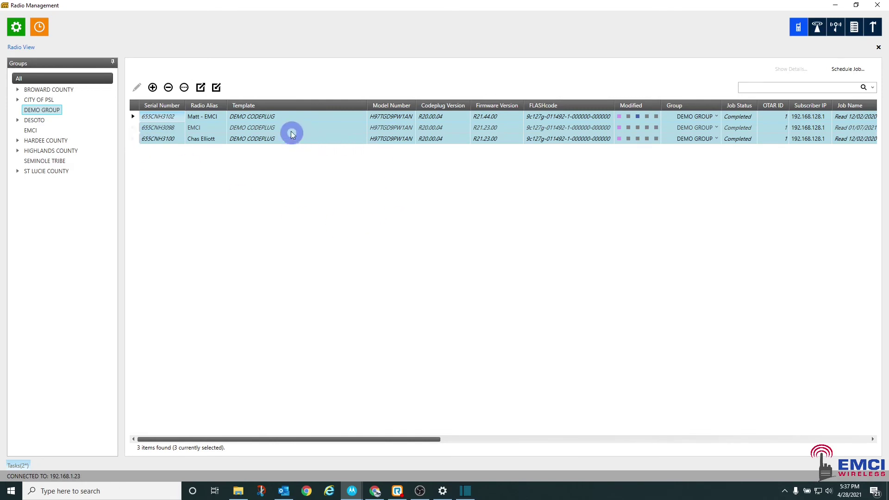
{"action": "left_click", "coordinate": [39, 29]}
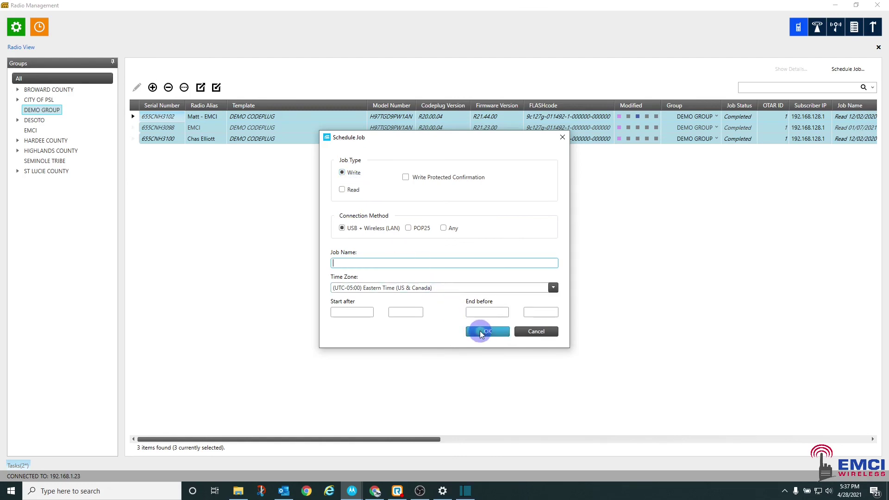
{"action": "left_click", "coordinate": [530, 332]}
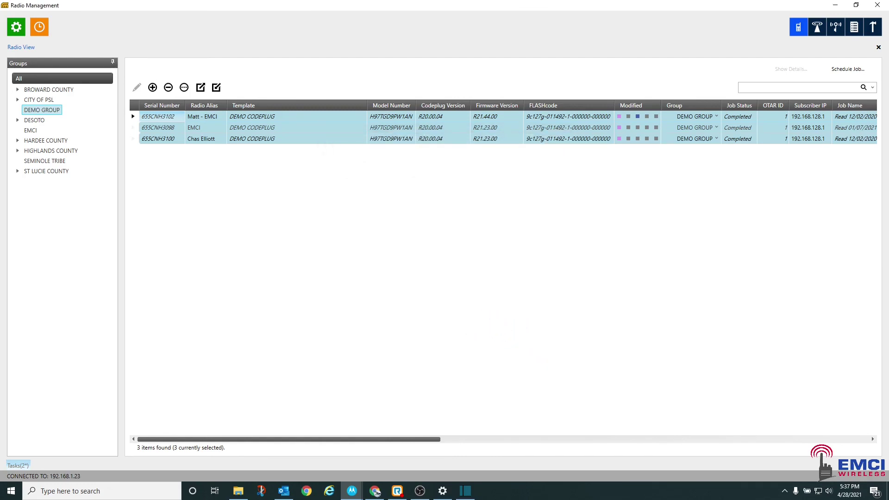